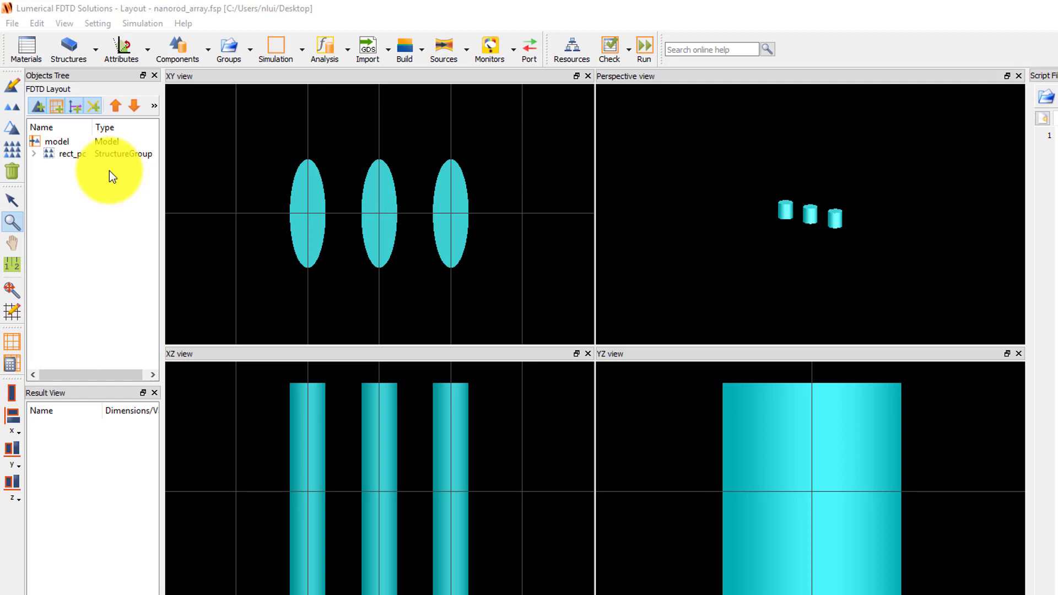
# Step: Expand the rect_pc group in the Objects Tree to list its three circle nanorods
pyautogui.click(34, 153)
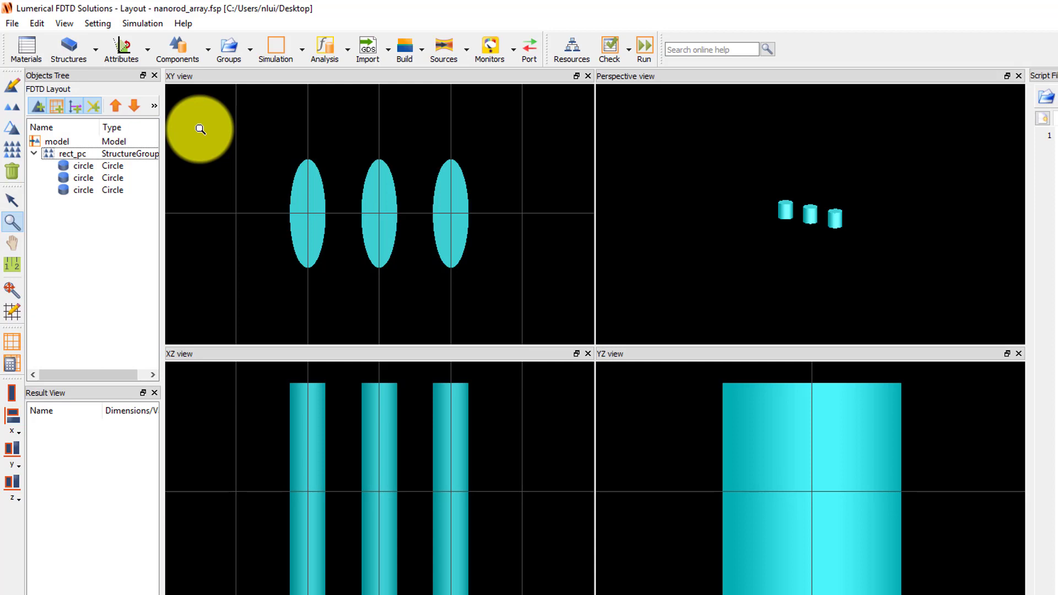
# Step: Add an FDTD simulation region from the Simulation dropdown
pyautogui.click(302, 52)
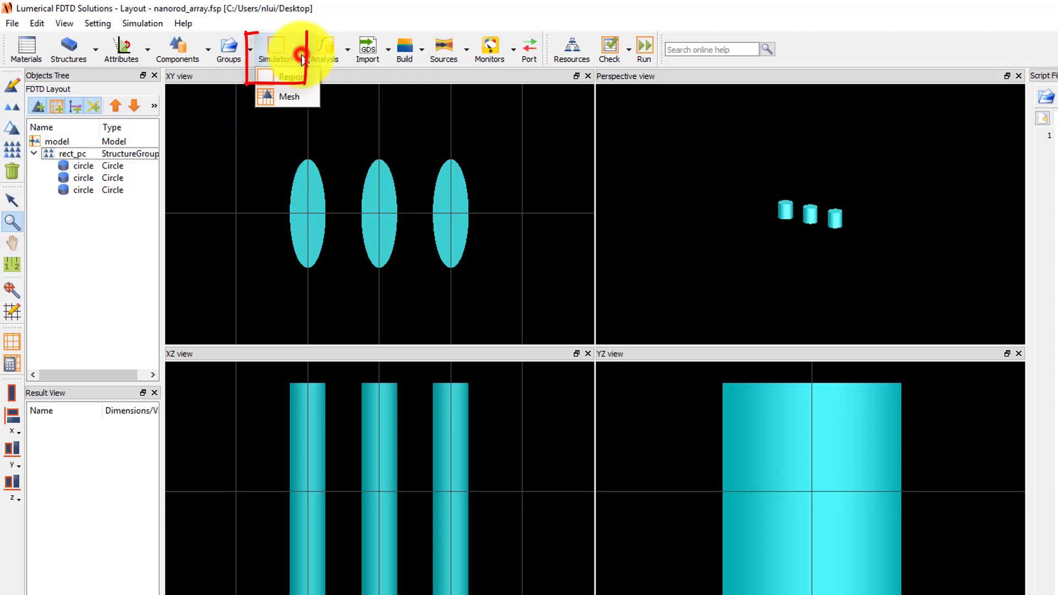
pyautogui.click(315, 84)
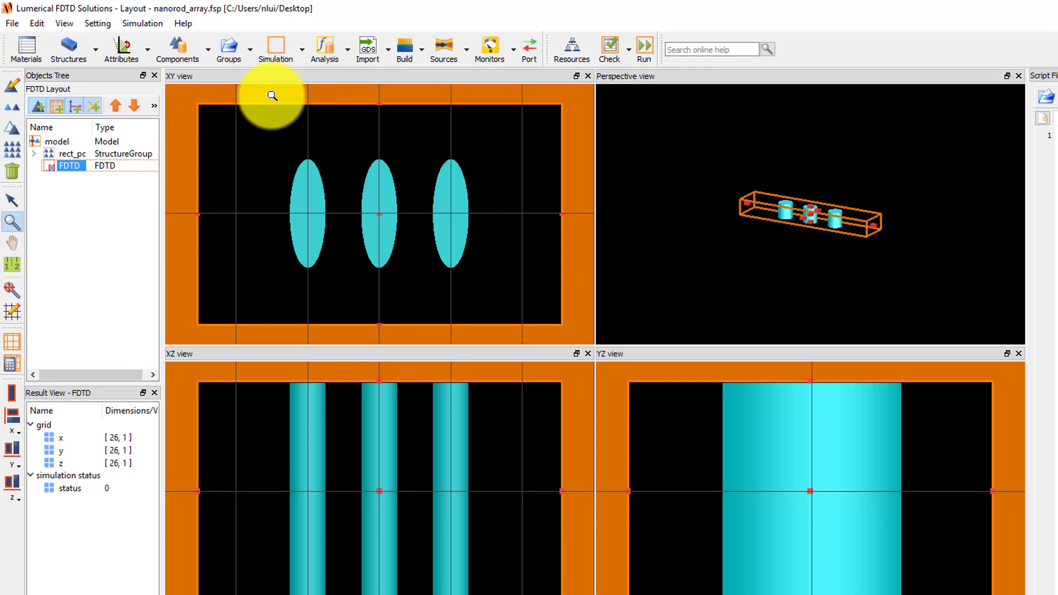
# Step: Set the FDTD region's simulation dimension to 2D in its properties
pyautogui.click(18, 95)
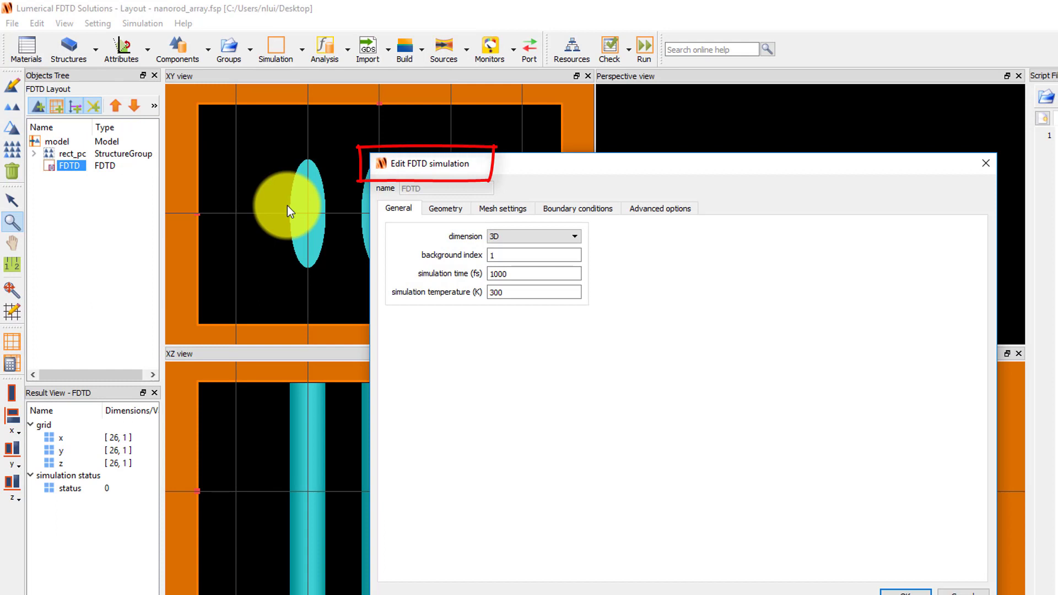
pyautogui.click(575, 236)
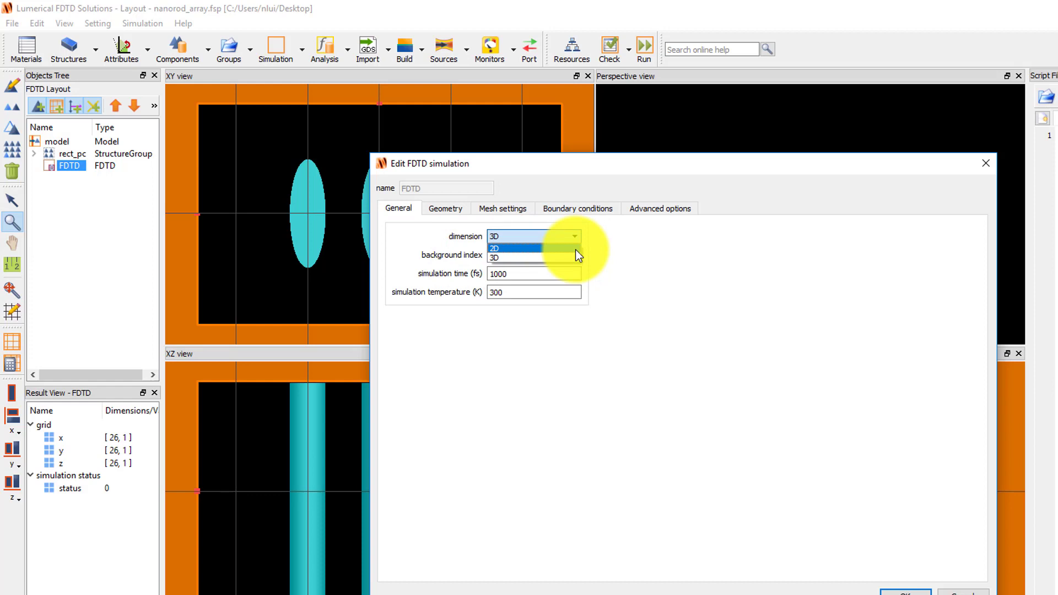
pyautogui.click(575, 250)
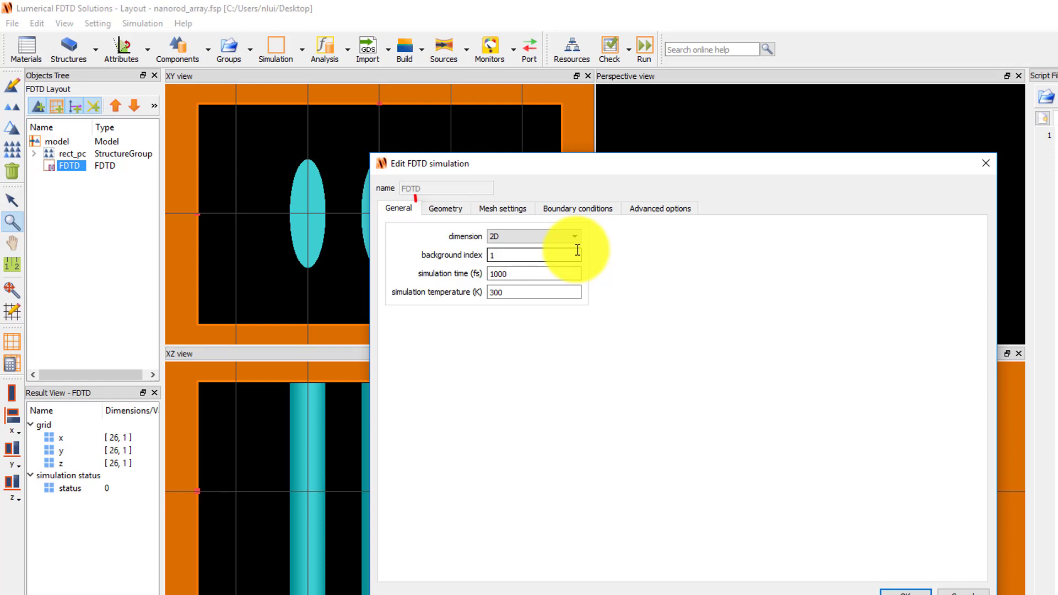
# Step: Set the FDTD region's x position to 0 and x span to 0.1 µm
pyautogui.click(460, 210)
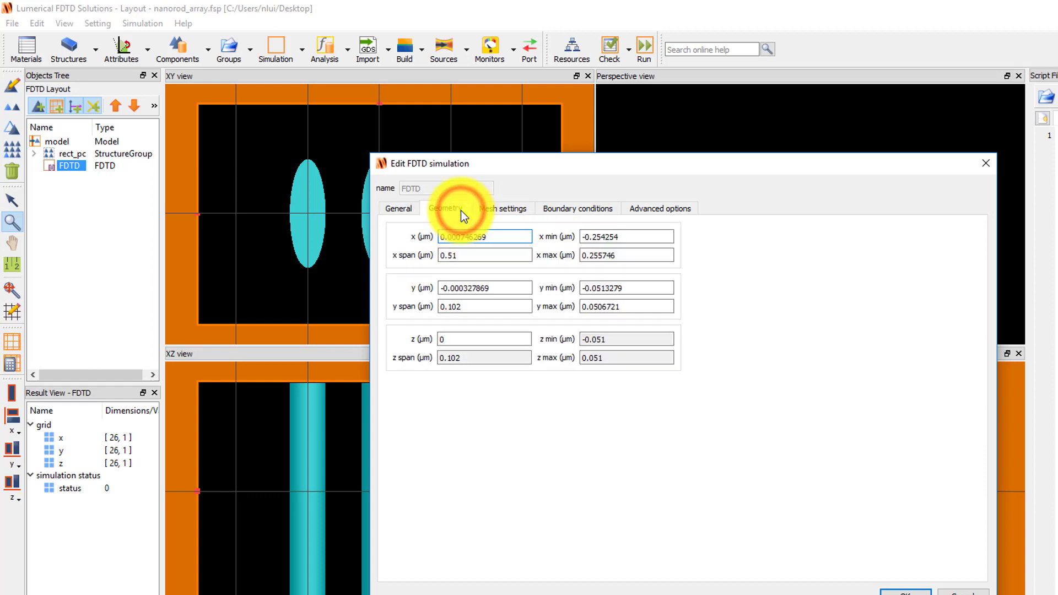
pyautogui.click(501, 238)
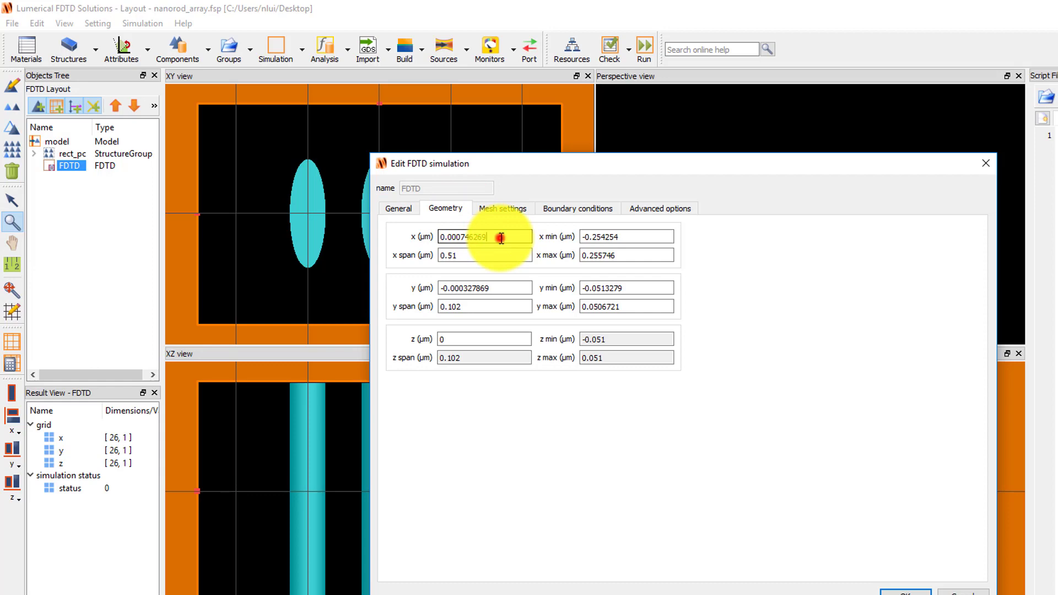
pyautogui.moveTo(501, 238); pyautogui.dragTo(393, 243)
pyautogui.write('0')
pyautogui.moveTo(477, 253); pyautogui.dragTo(386, 281)
pyautogui.write('0.1')
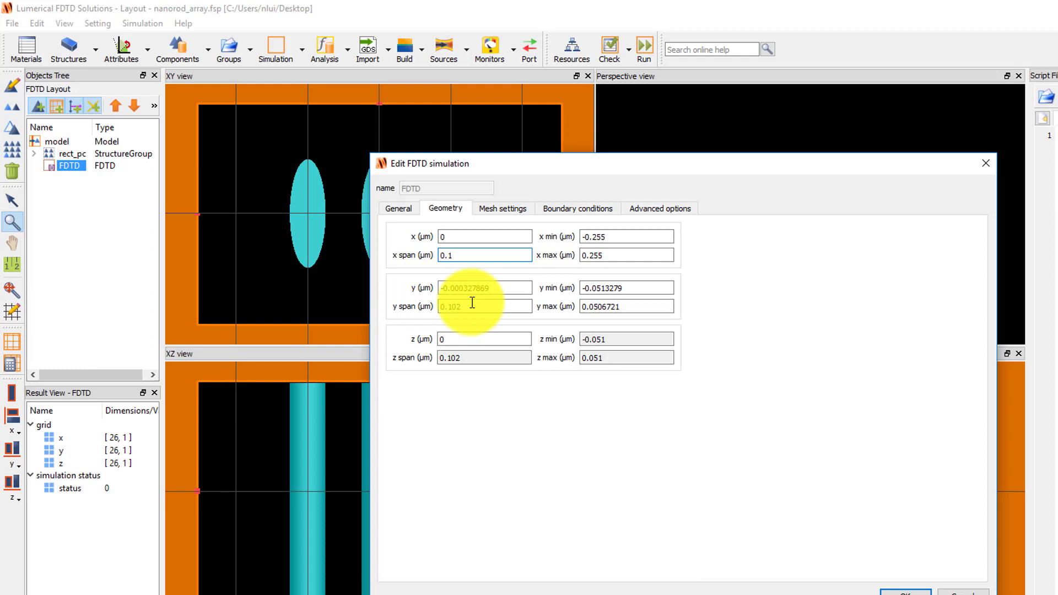
# Step: Set the region's y position to 0 and y span to 0.5 µm
pyautogui.moveTo(502, 288); pyautogui.dragTo(407, 299)
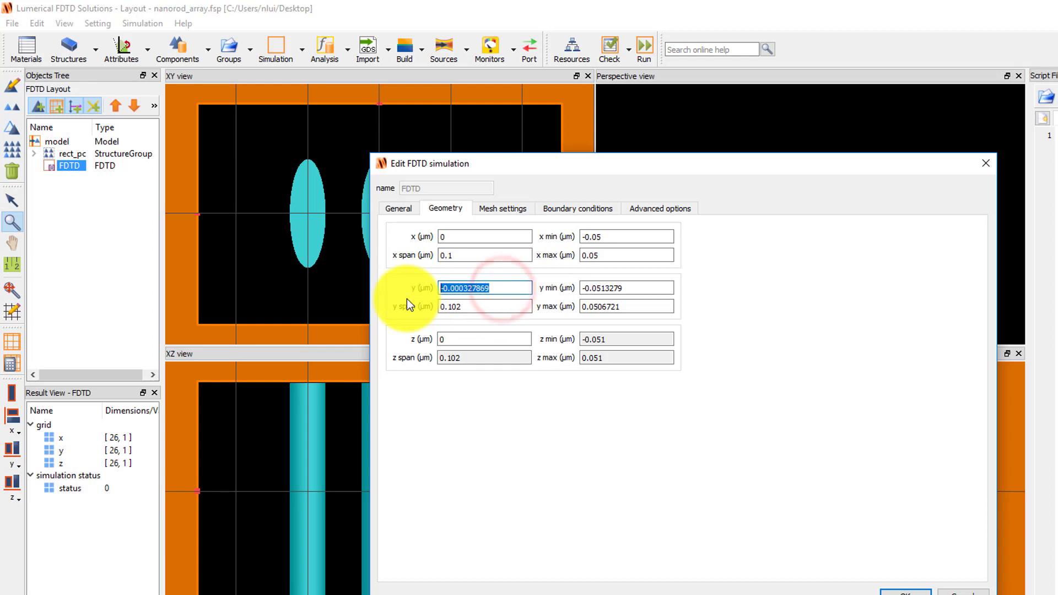
pyautogui.write('0')
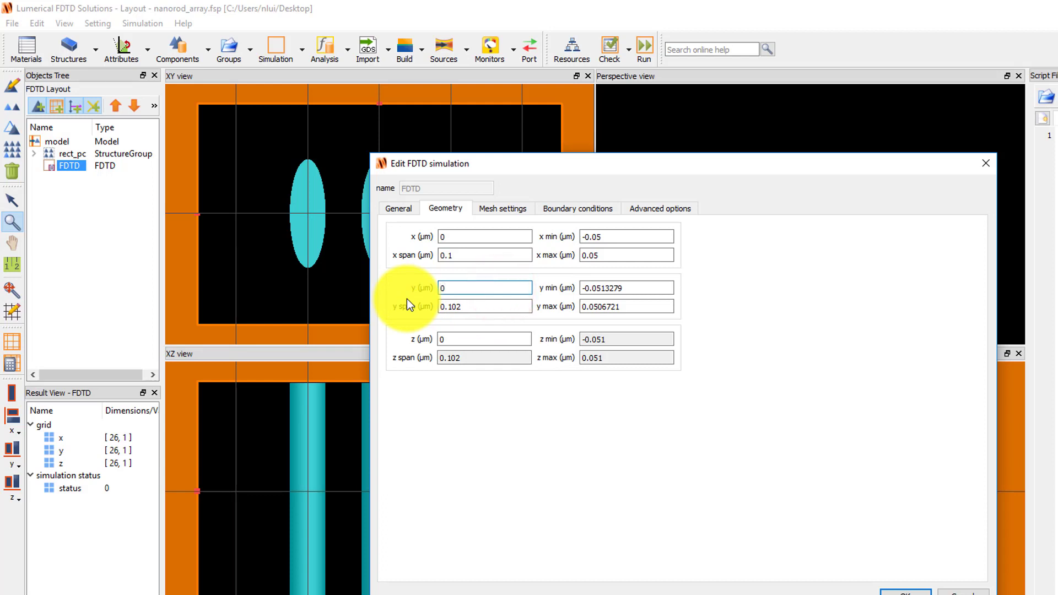
pyautogui.click(494, 305)
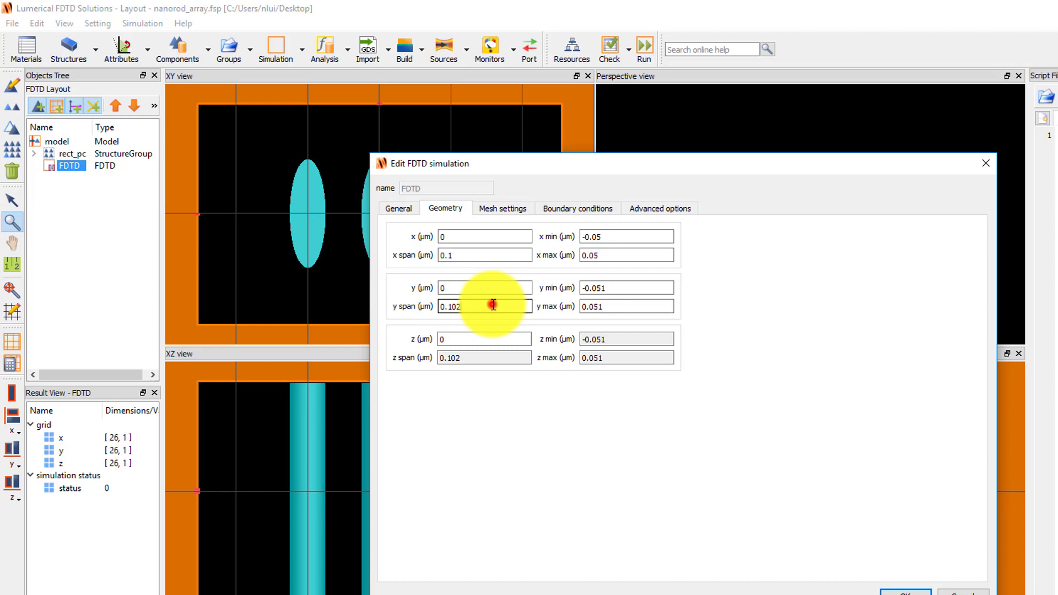
pyautogui.moveTo(493, 305); pyautogui.dragTo(409, 306)
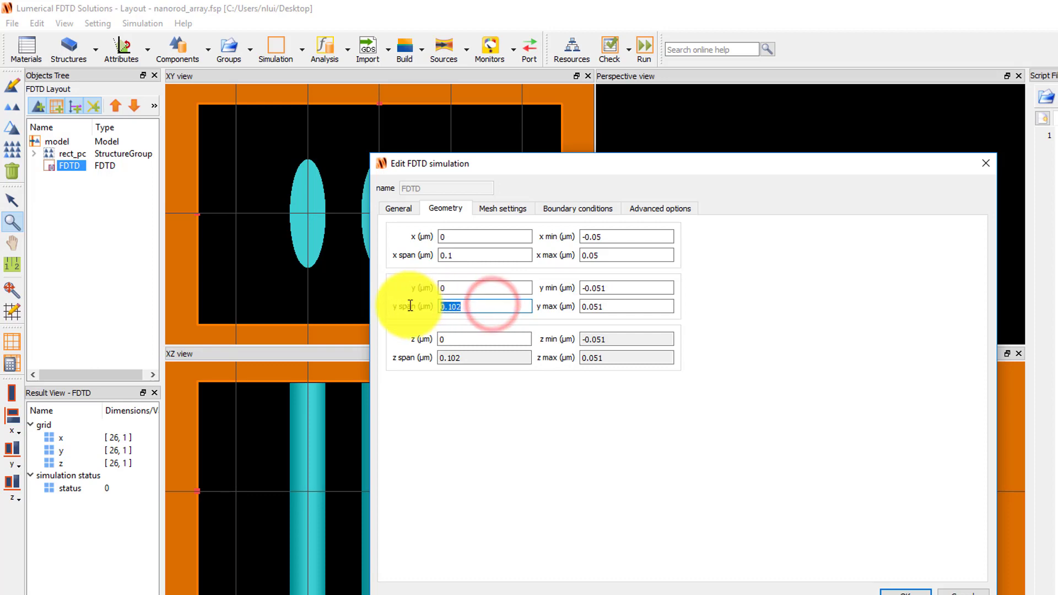
pyautogui.write('0.5')
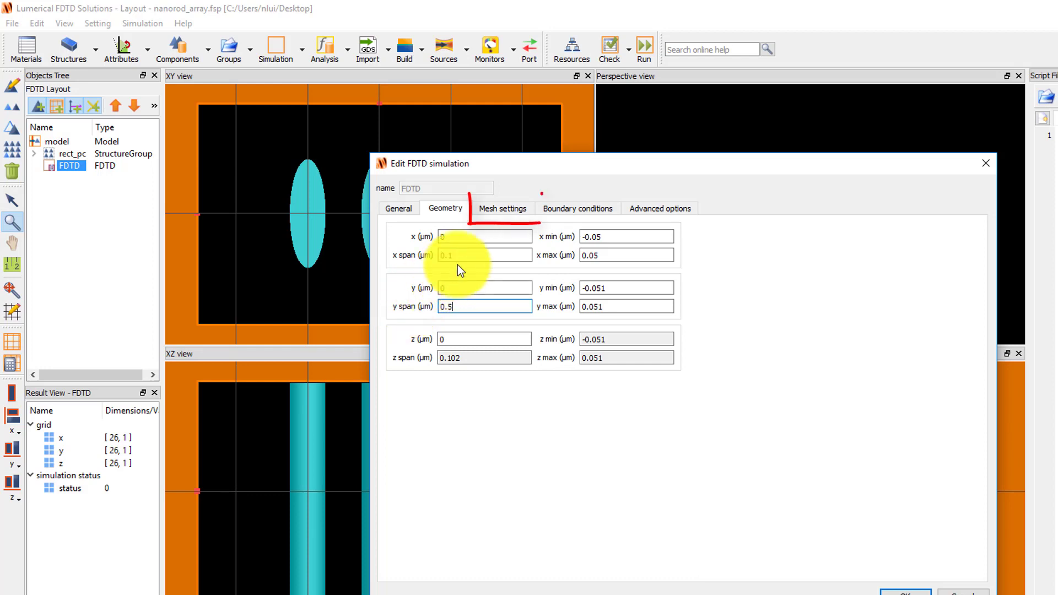
# Step: Keep the auto non-uniform mesh type and conformal variant 0 refinement
pyautogui.click(497, 210)
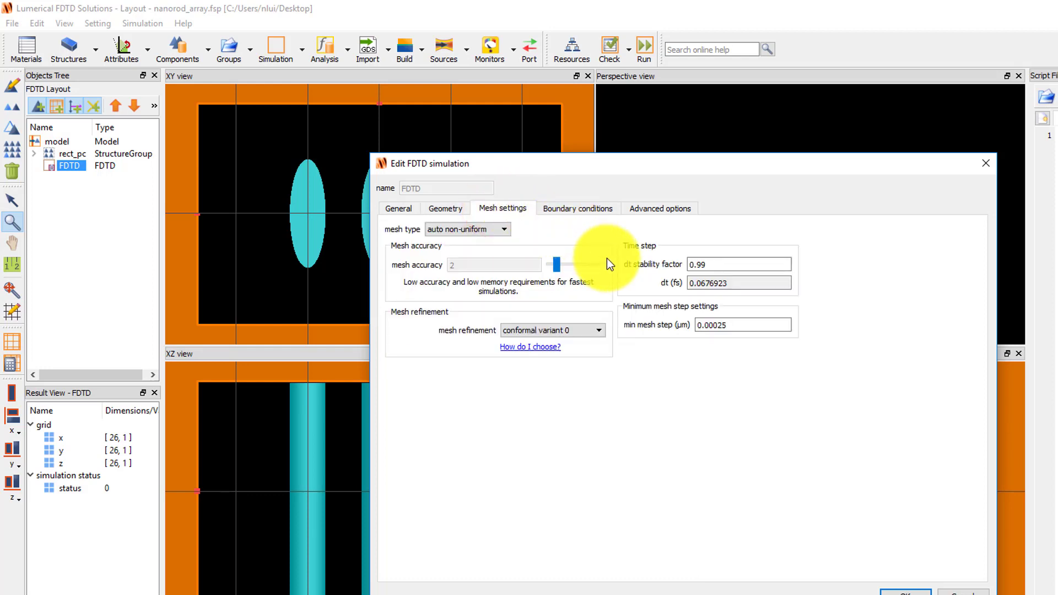
pyautogui.click(509, 232)
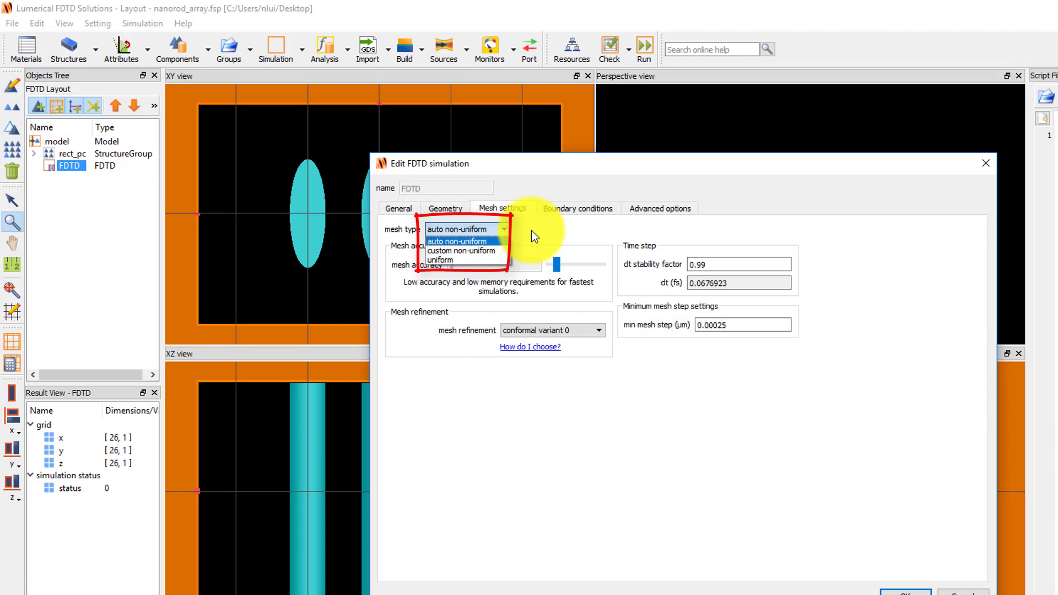
pyautogui.click(534, 231)
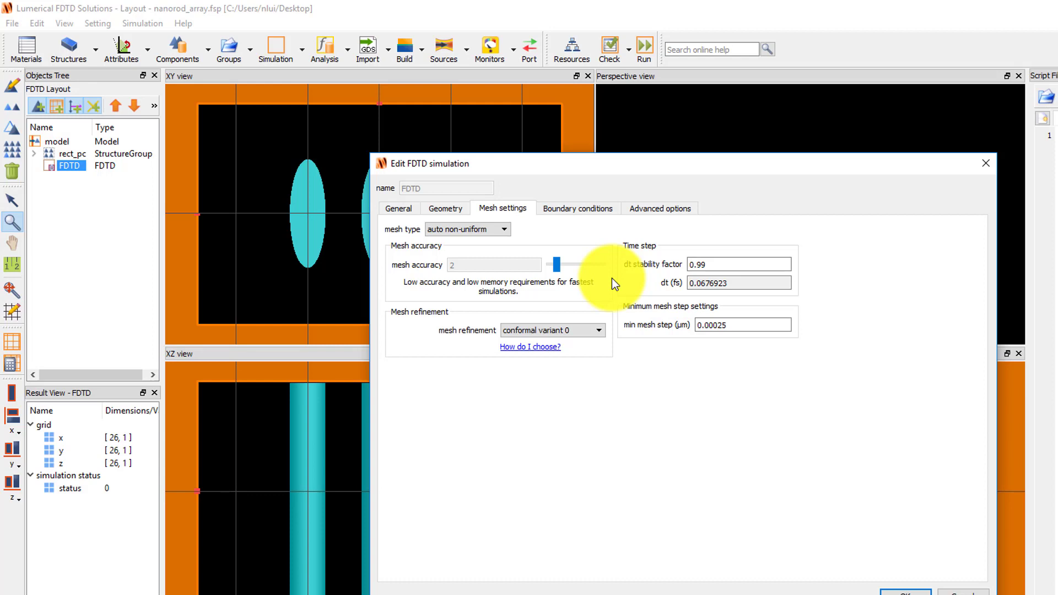
pyautogui.click(600, 331)
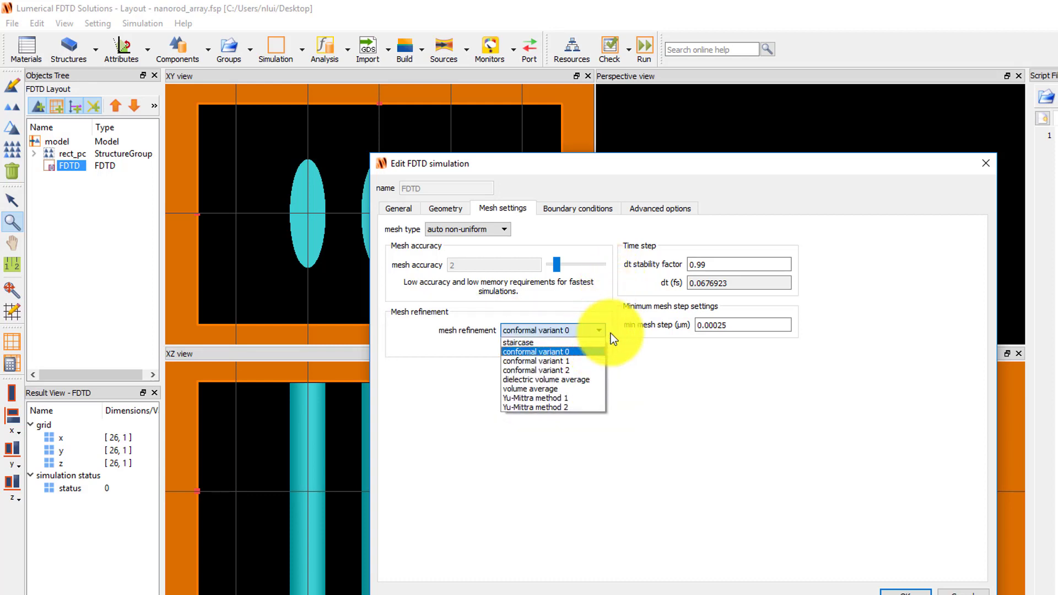
pyautogui.click(632, 346)
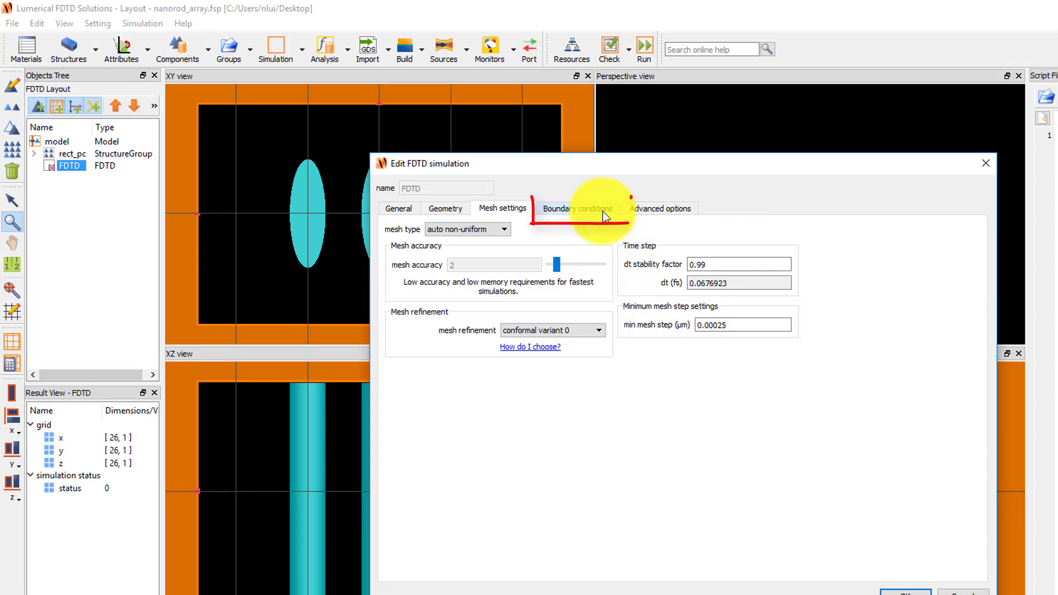
# Step: Set the x min boundary condition to Periodic, leaving y boundaries as PML
pyautogui.click(606, 216)
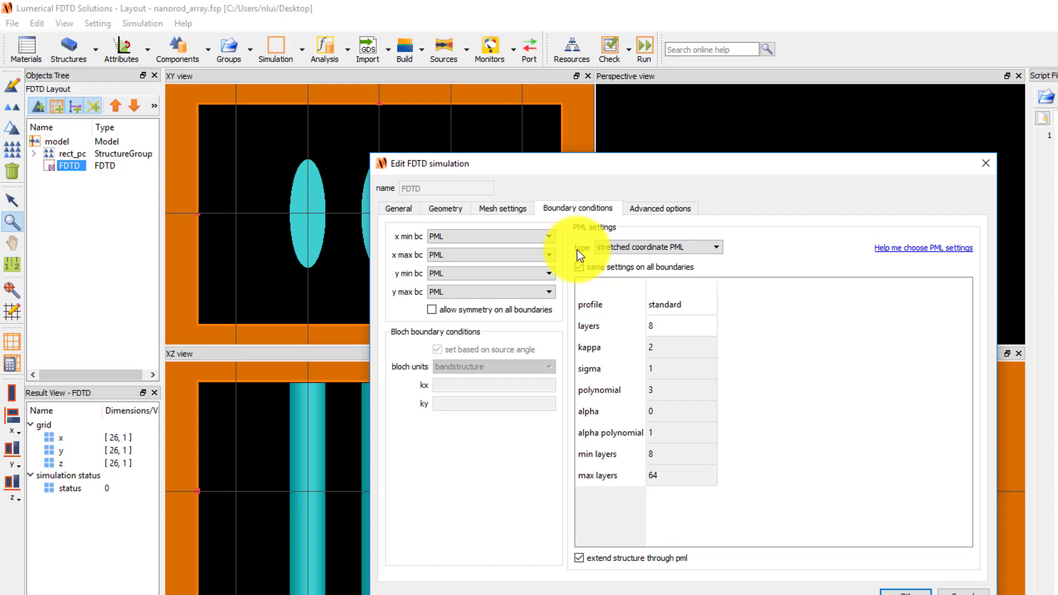
pyautogui.click(554, 241)
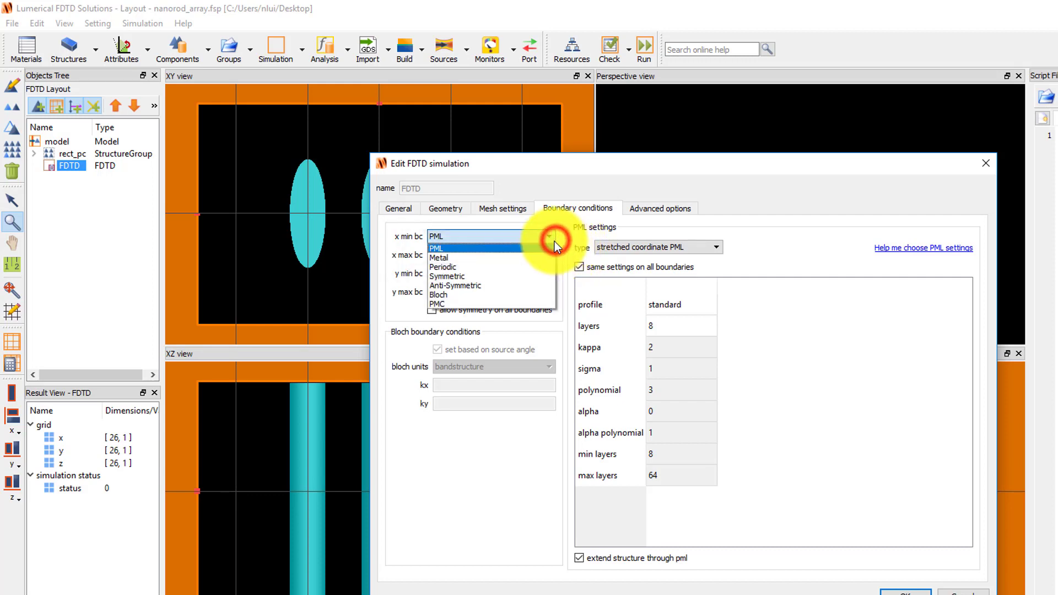
pyautogui.click(541, 266)
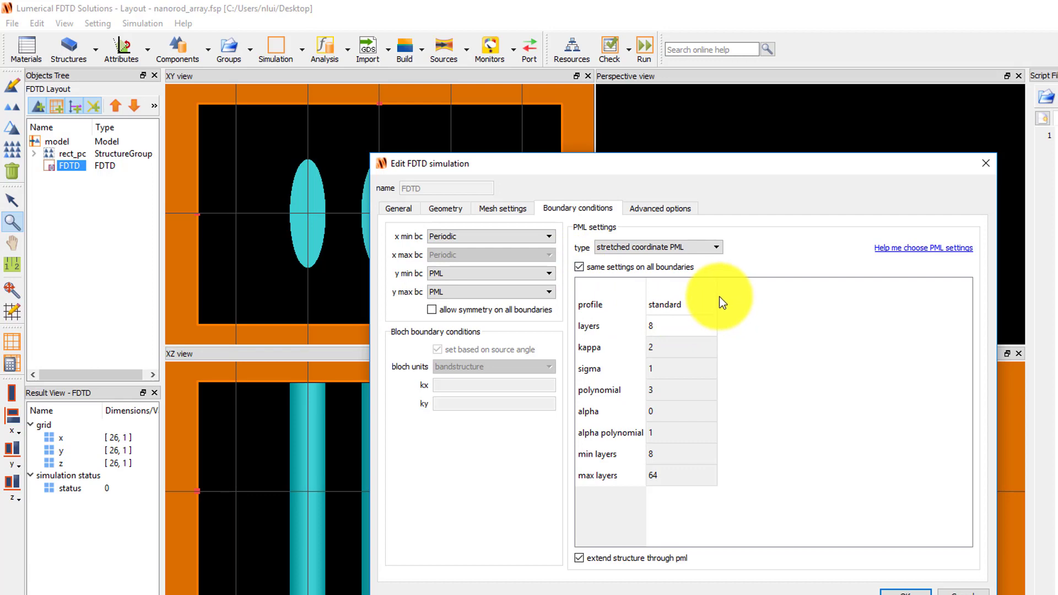
# Step: Change the PML profile to steep angle
pyautogui.click(708, 307)
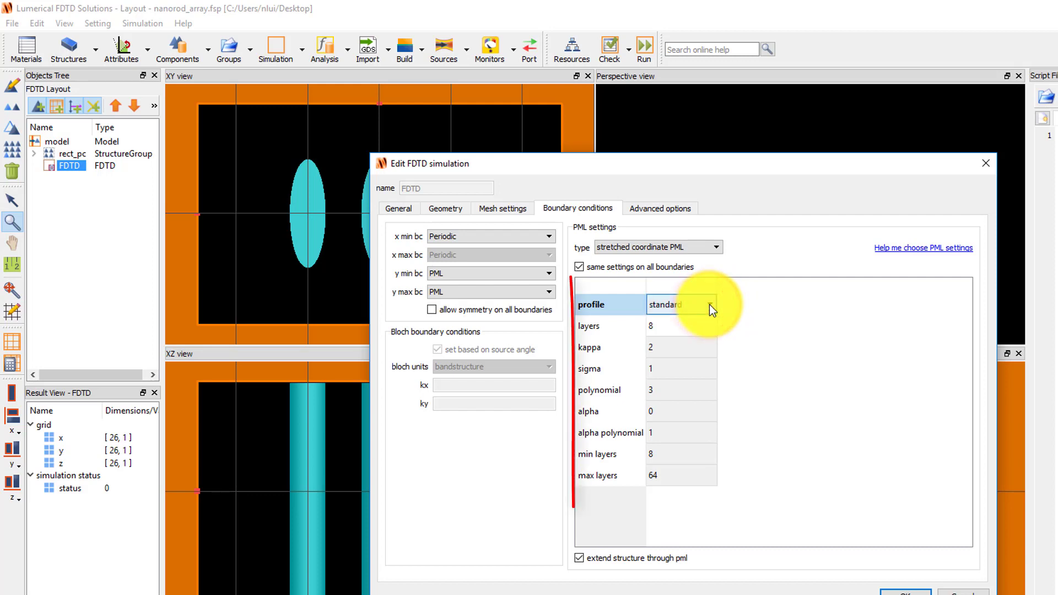
pyautogui.click(710, 304)
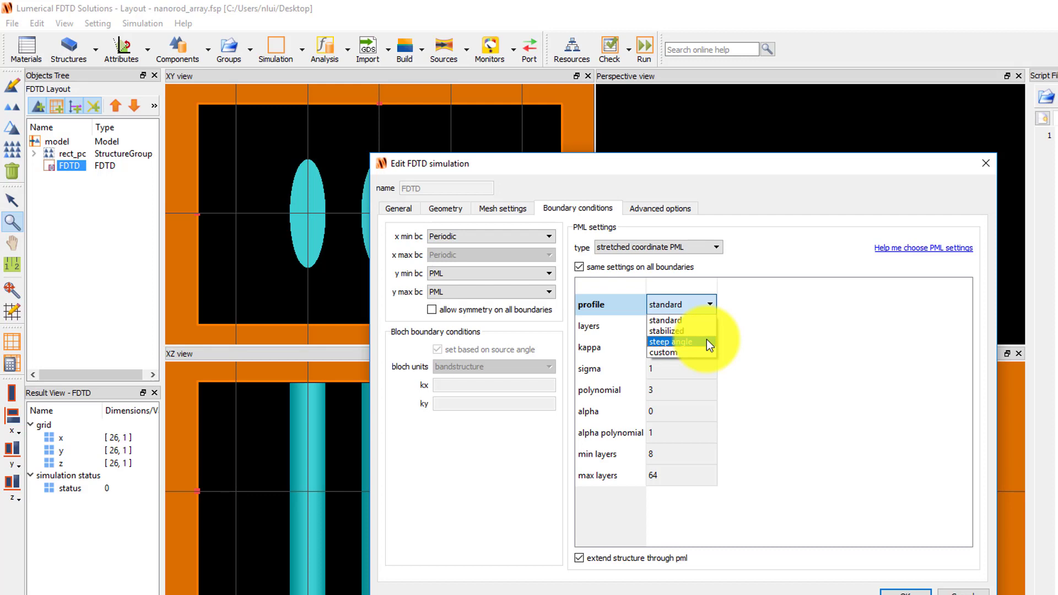
pyautogui.click(707, 343)
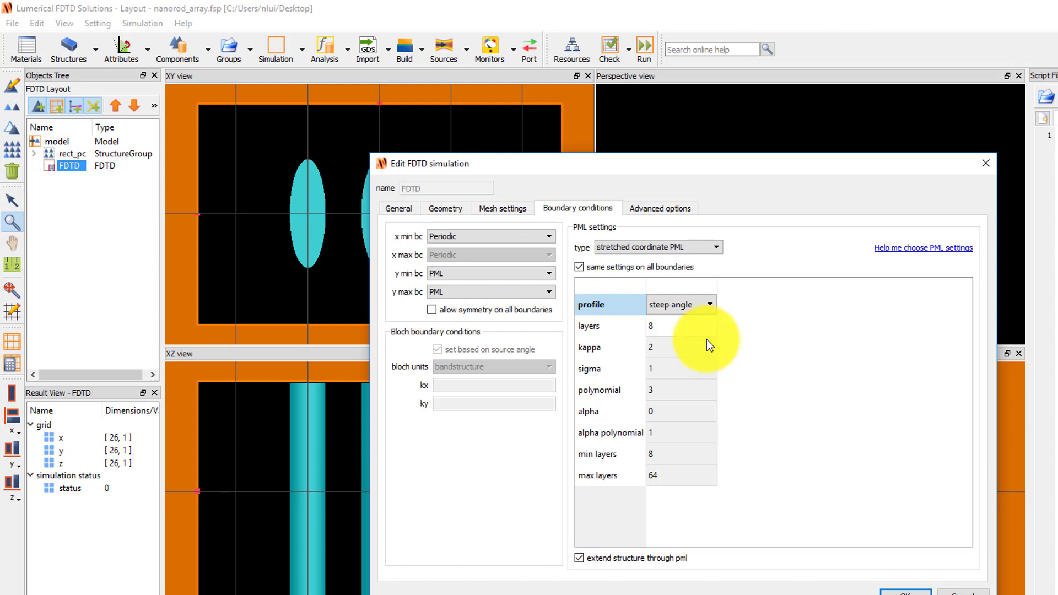
# Step: Review the Advanced options, with early shutoff at auto shutoff min 1e-05
pyautogui.click(676, 210)
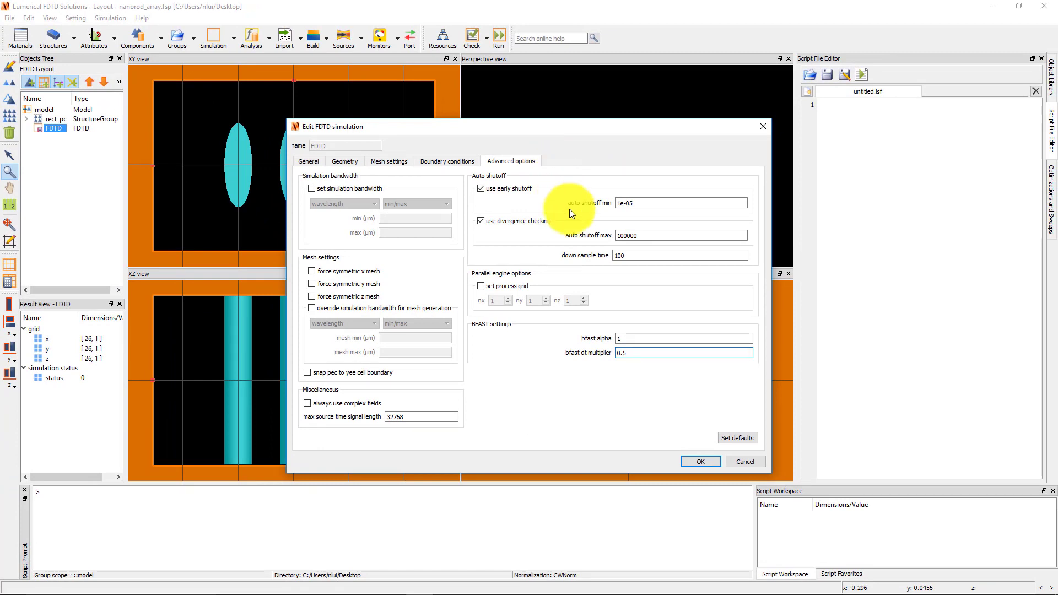
# Step: Apply the FDTD settings, zoom to the whole region, and display the mesh grid
pyautogui.click(698, 462)
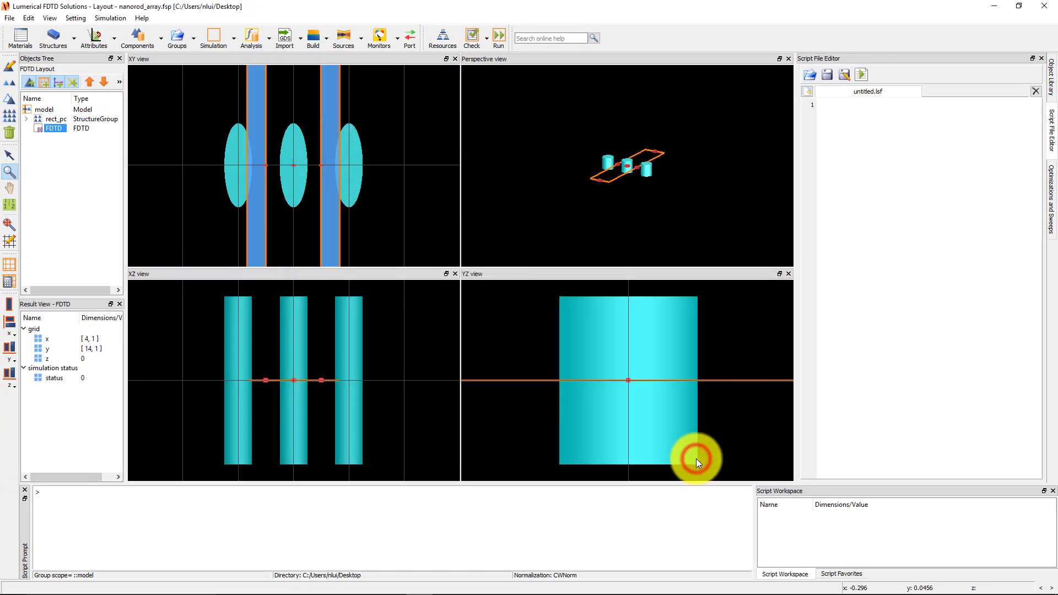
pyautogui.click(14, 226)
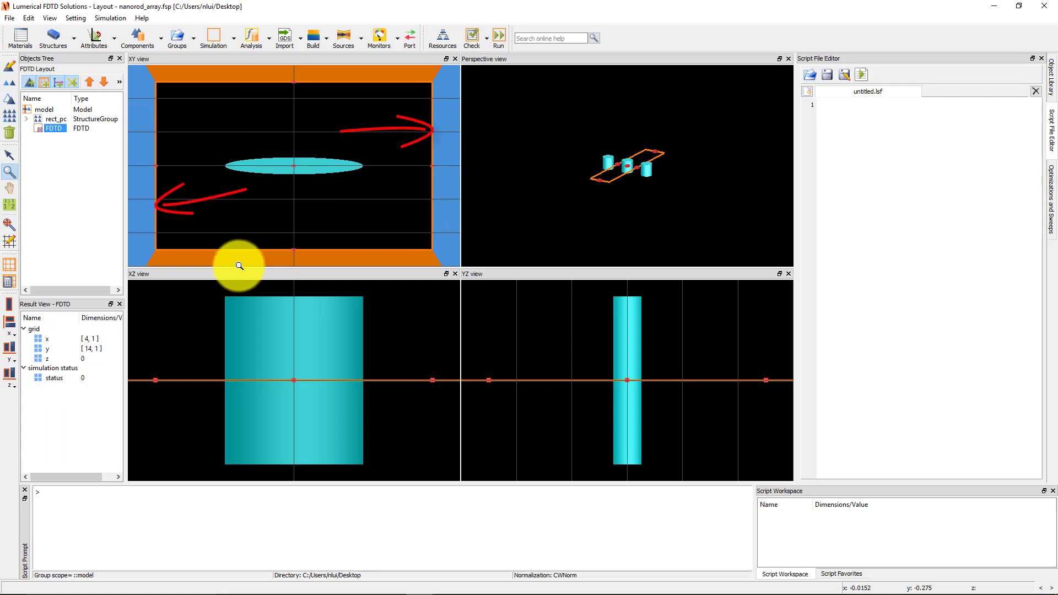
pyautogui.click(12, 275)
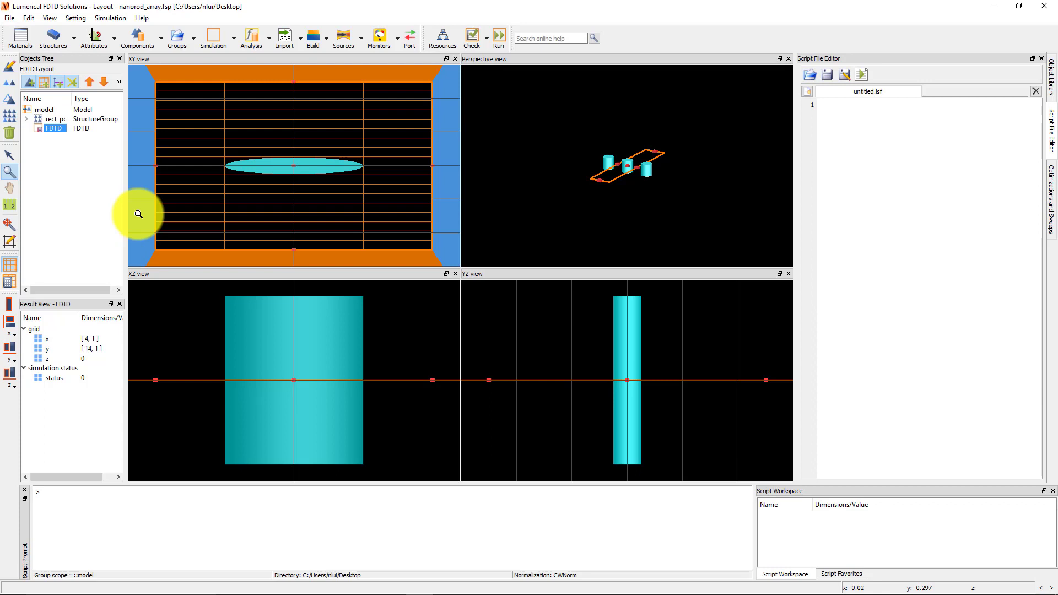
# Step: Add a mesh override region and set its dx to 0.005 µm, then select dy
pyautogui.click(234, 46)
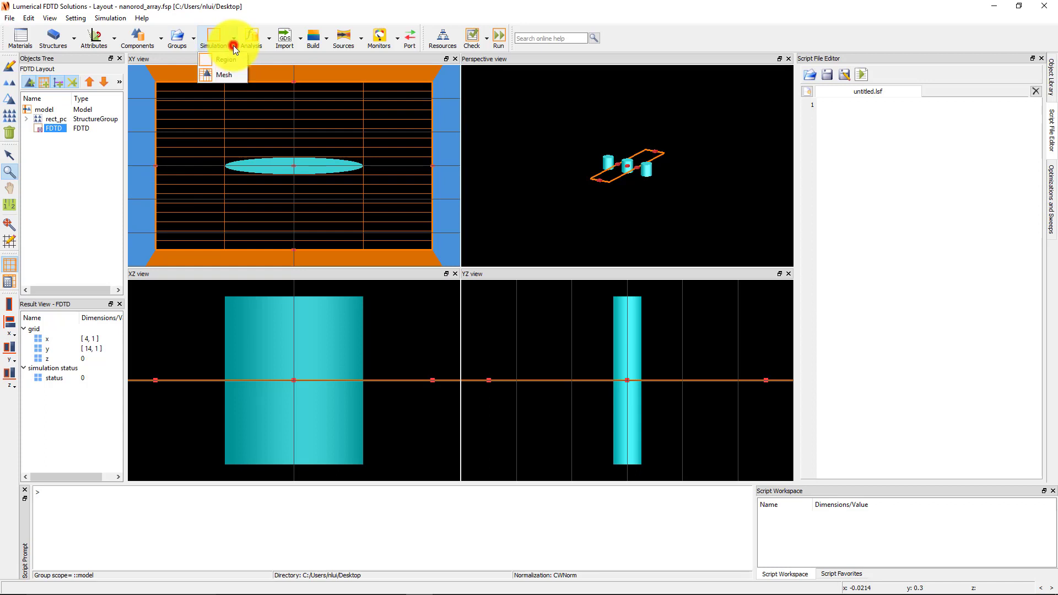
pyautogui.click(241, 77)
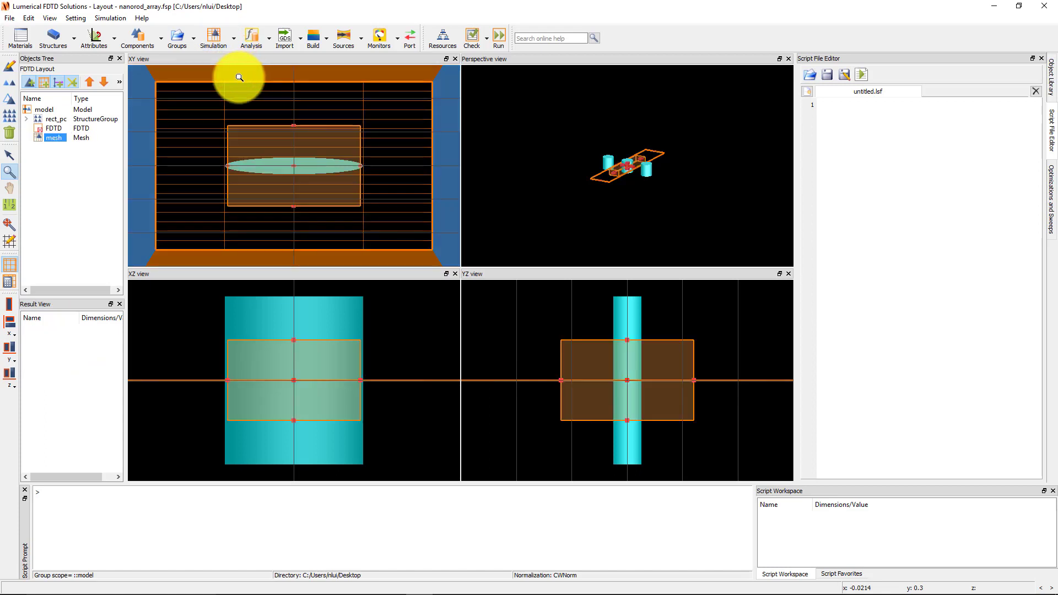
pyautogui.click(16, 66)
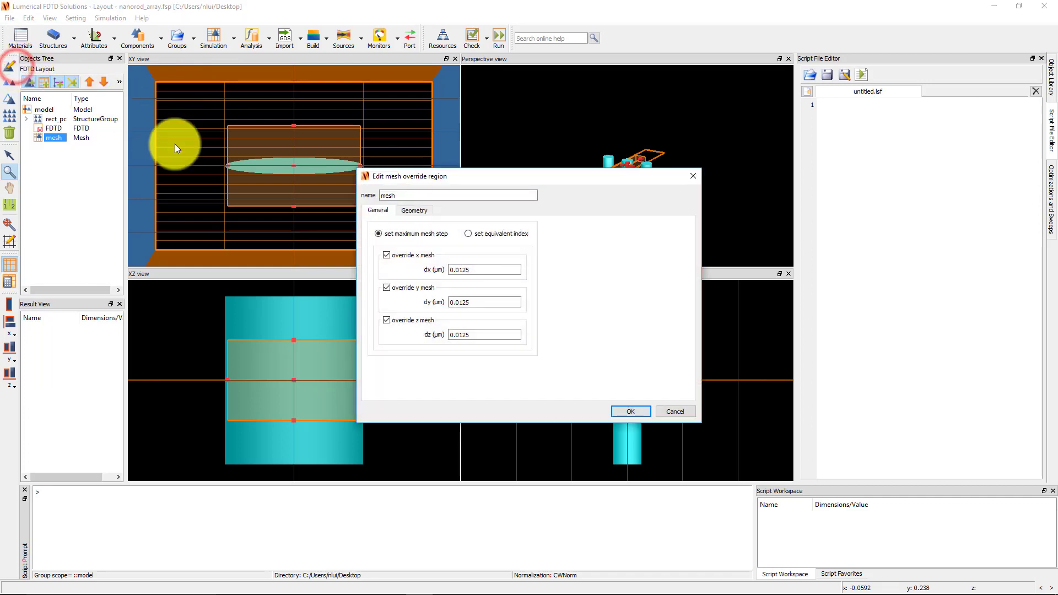
pyautogui.doubleClick(484, 269)
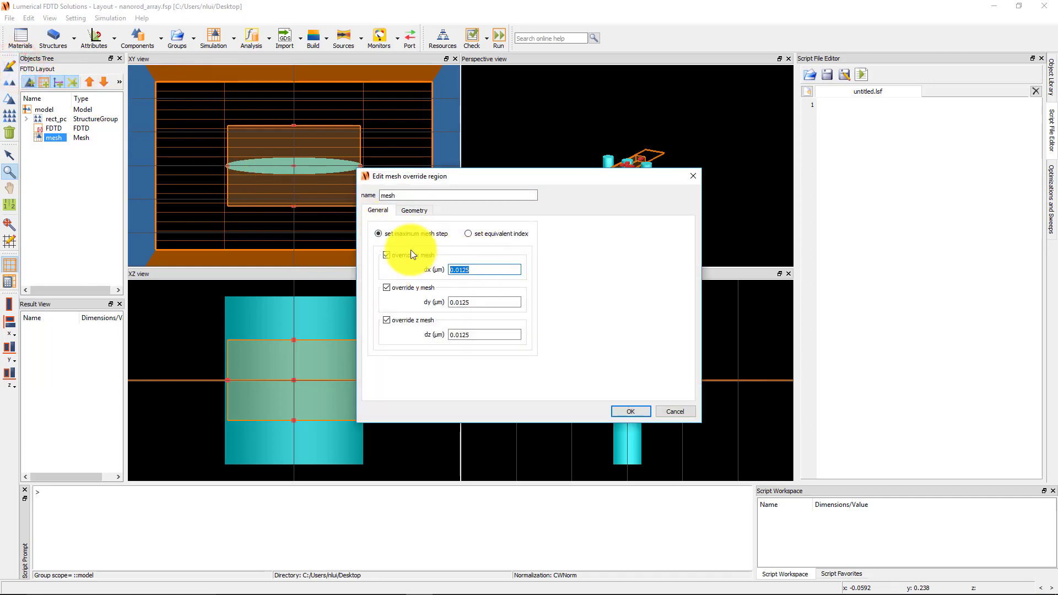
pyautogui.write('0.005')
pyautogui.doubleClick(485, 303)
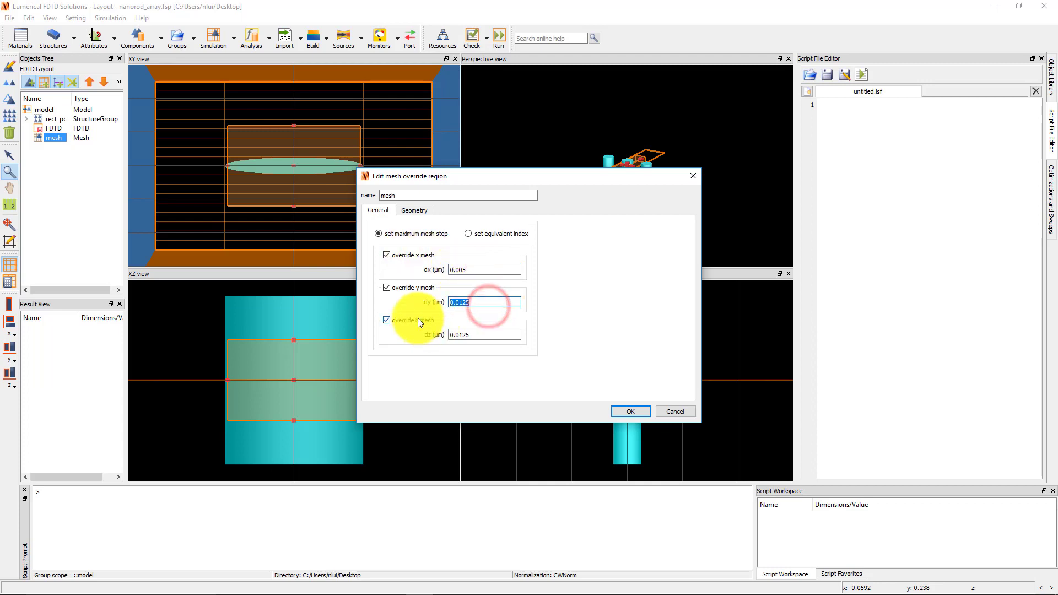
pyautogui.write('0.005')
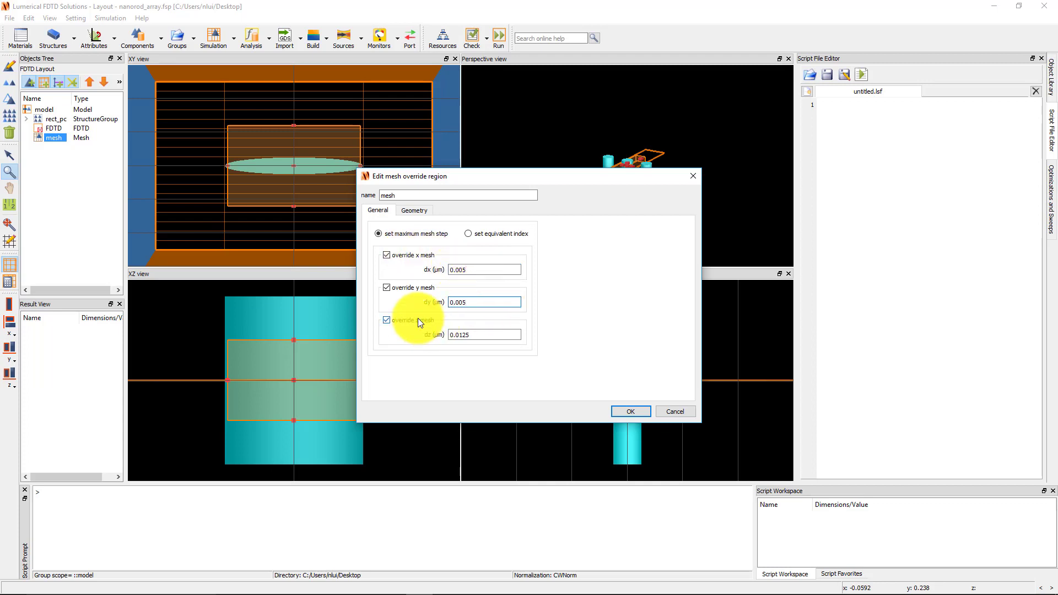
# Step: Base the mesh override region's geometry on the 'circle' structure and display the refined mesh grid
pyautogui.click(431, 210)
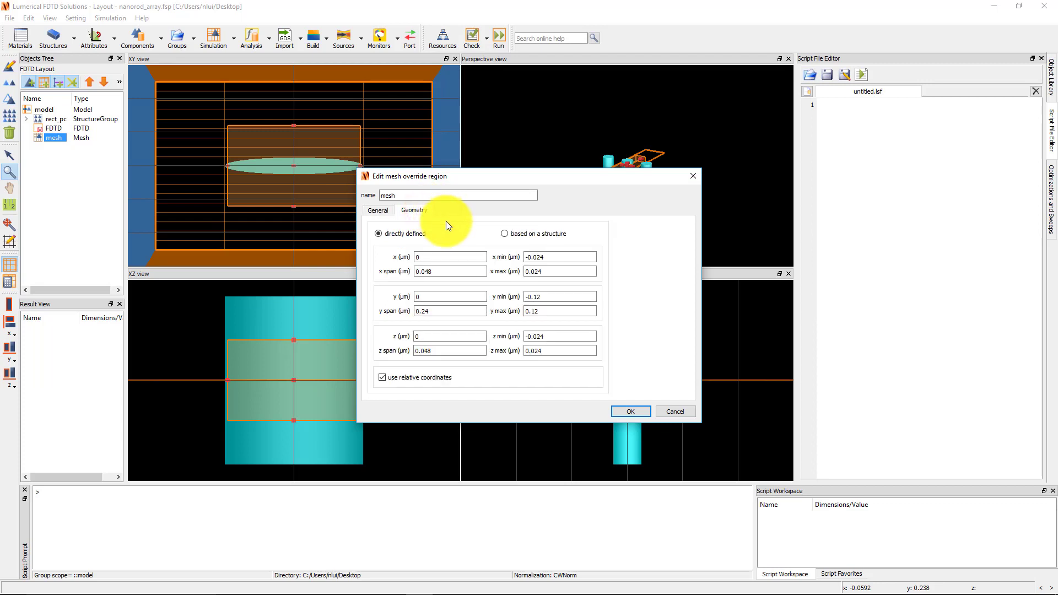
pyautogui.click(505, 235)
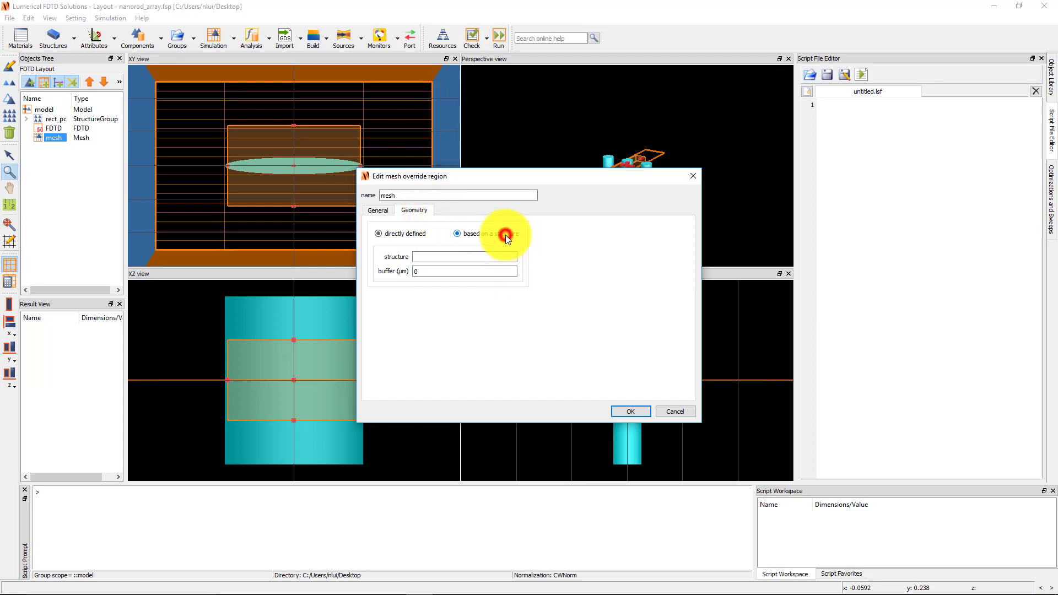
pyautogui.click(506, 256)
pyautogui.write('circle')
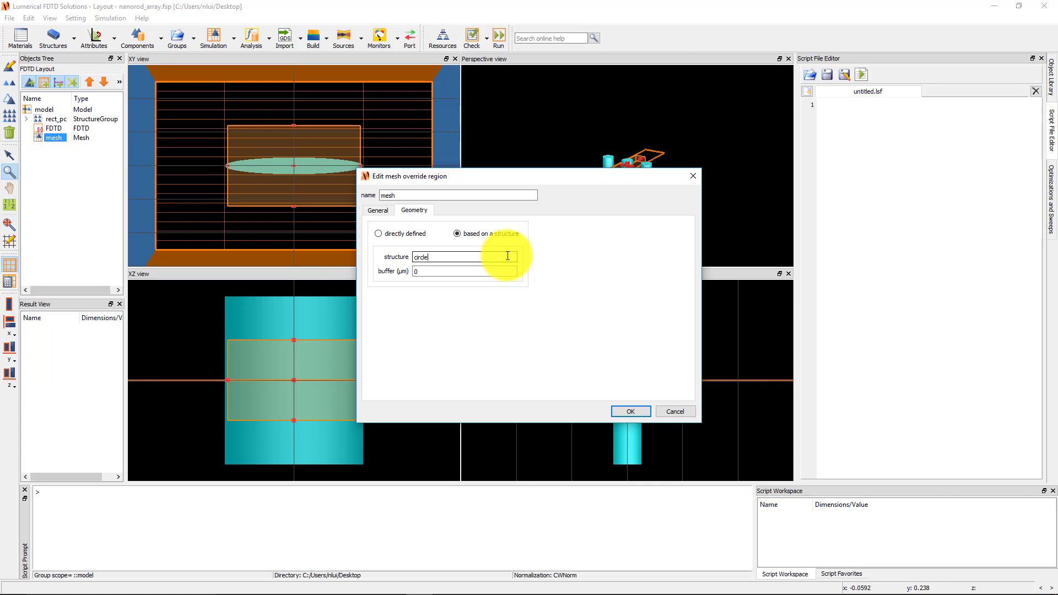
pyautogui.click(629, 411)
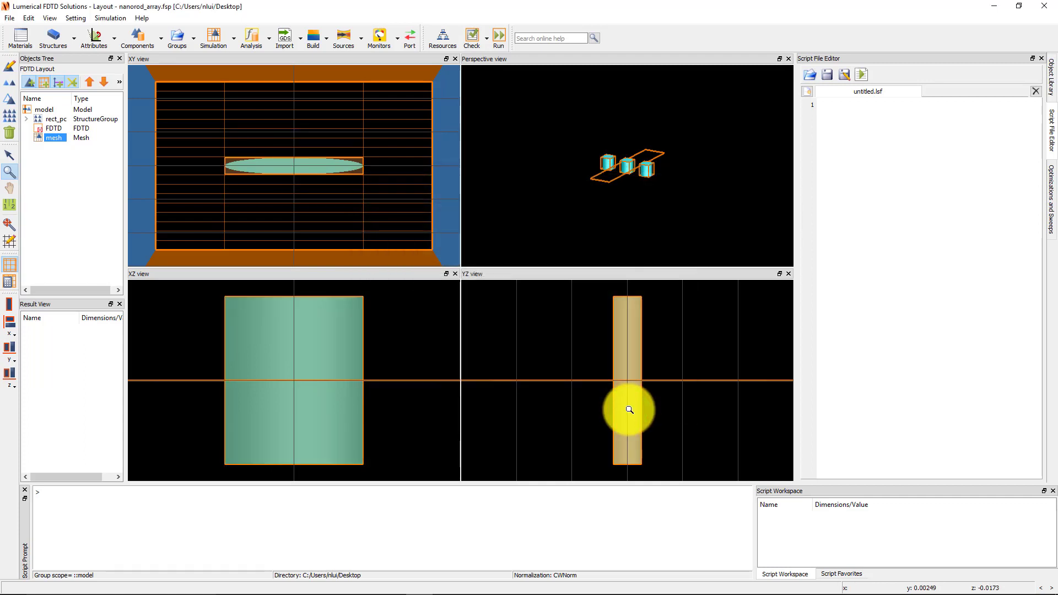
pyautogui.click(14, 282)
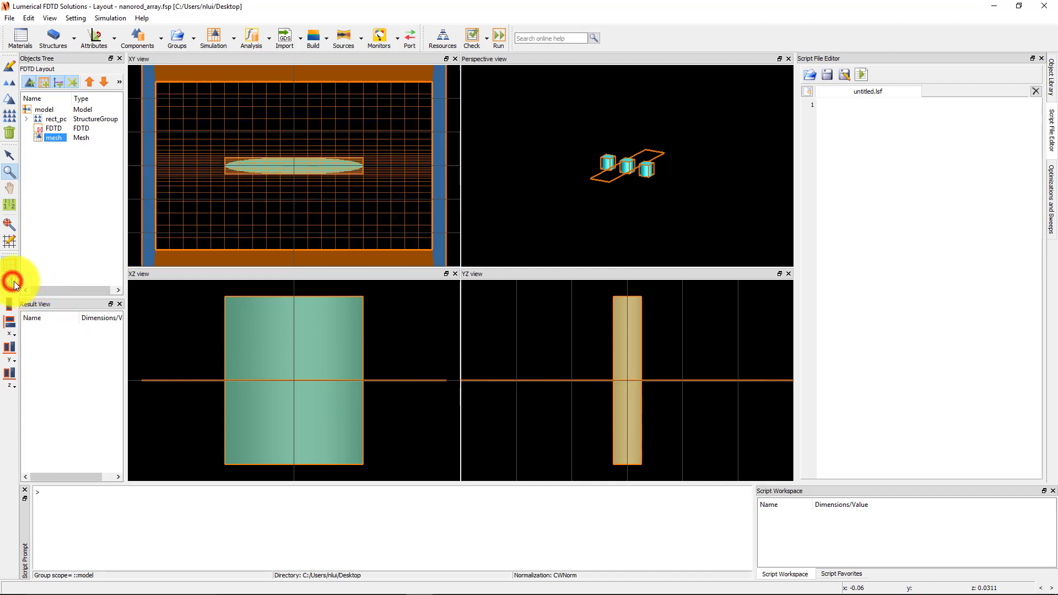